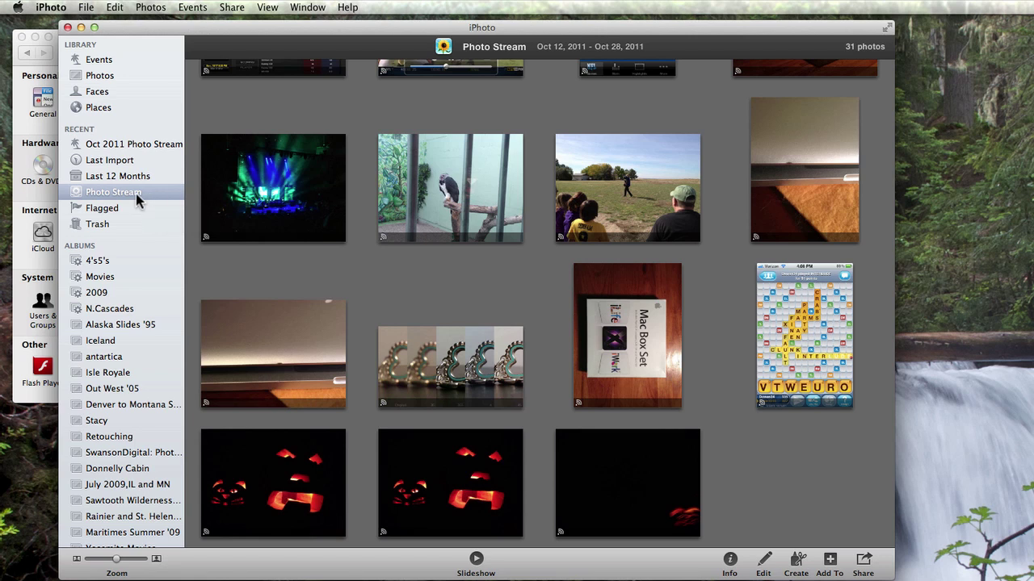
# Confirm the Photo Stream checkbox is checked in iCloud preferences, then close System Preferences
pyautogui.click(24, 209)
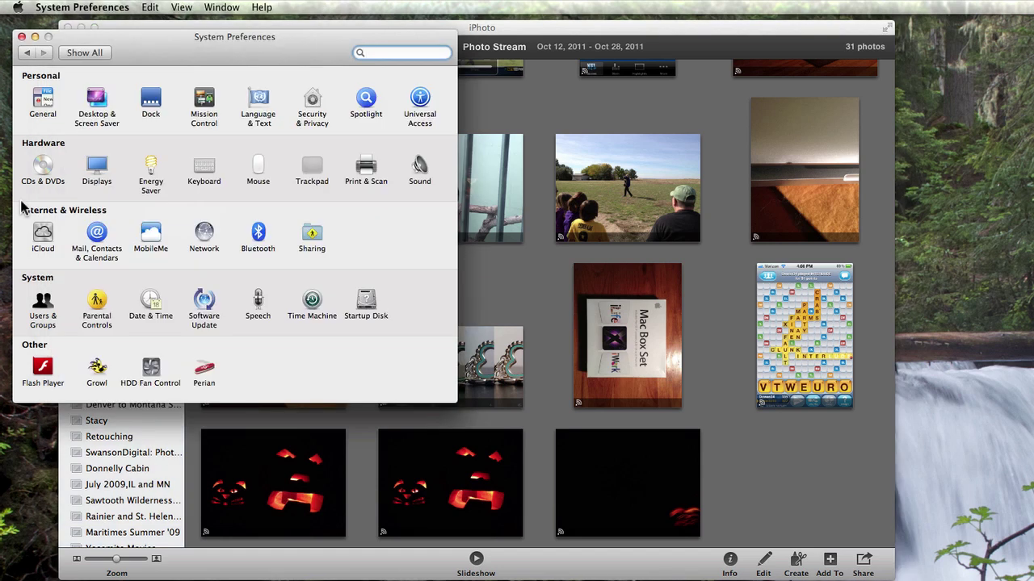
pyautogui.click(44, 241)
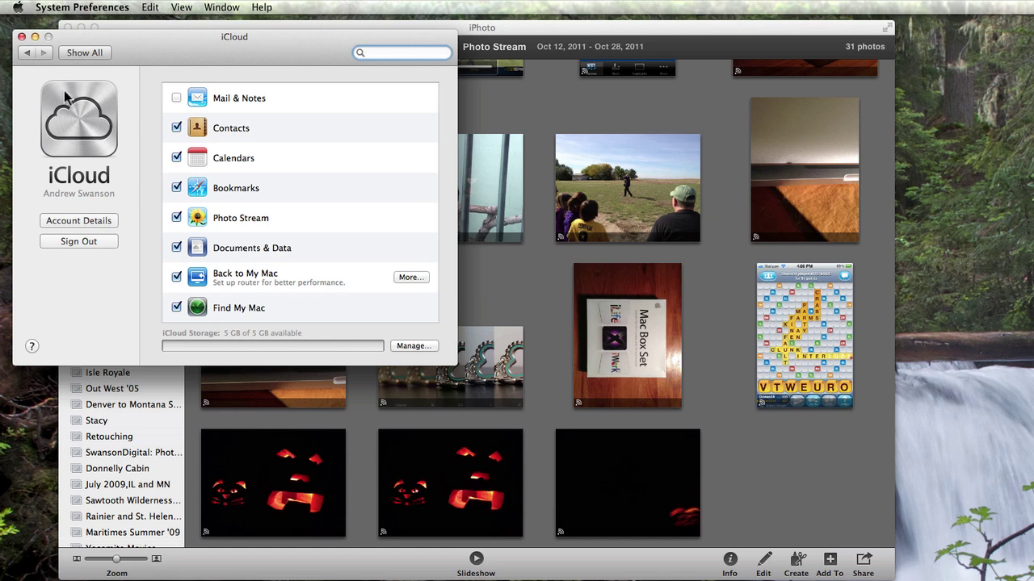
pyautogui.click(22, 38)
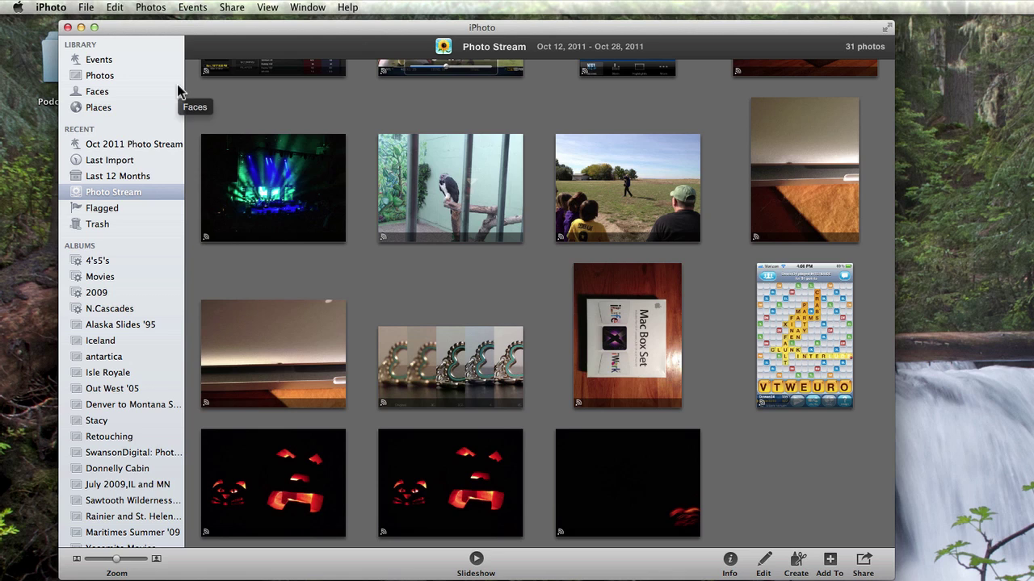
pyautogui.click(36, 10)
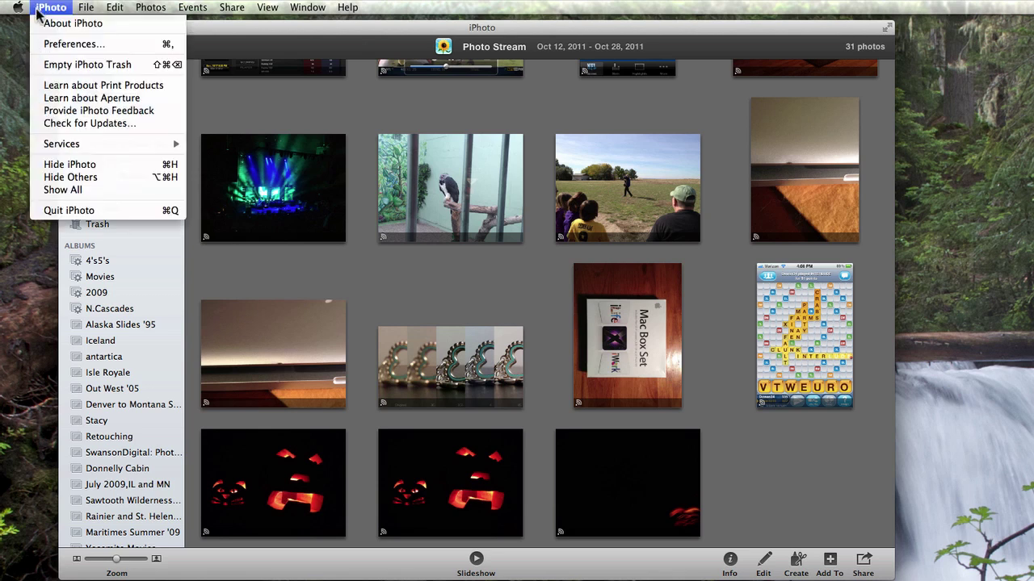
pyautogui.click(73, 24)
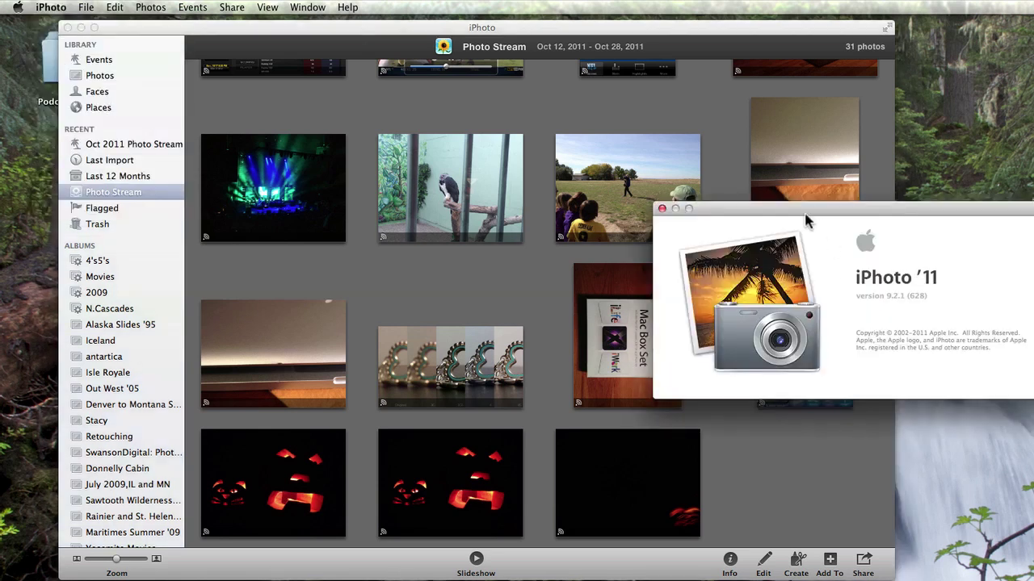
pyautogui.moveTo(808, 221); pyautogui.dragTo(428, 146)
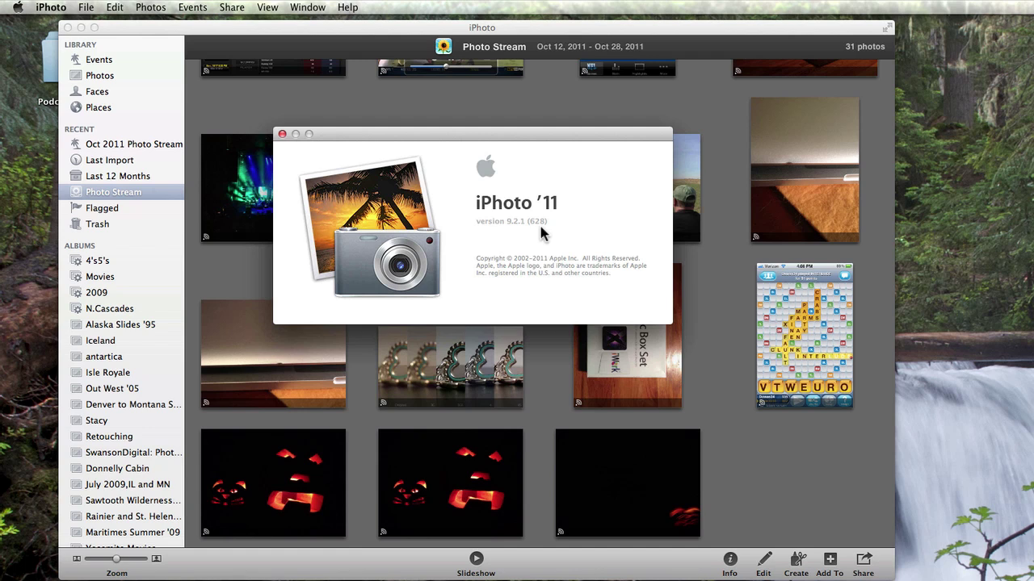
pyautogui.click(282, 134)
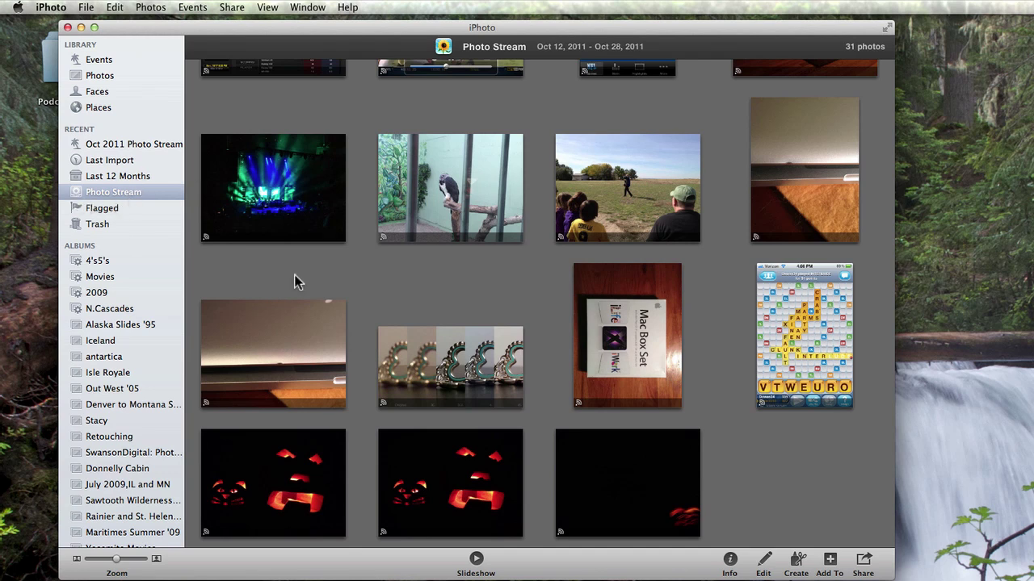
pyautogui.scroll(3, 295, 281)
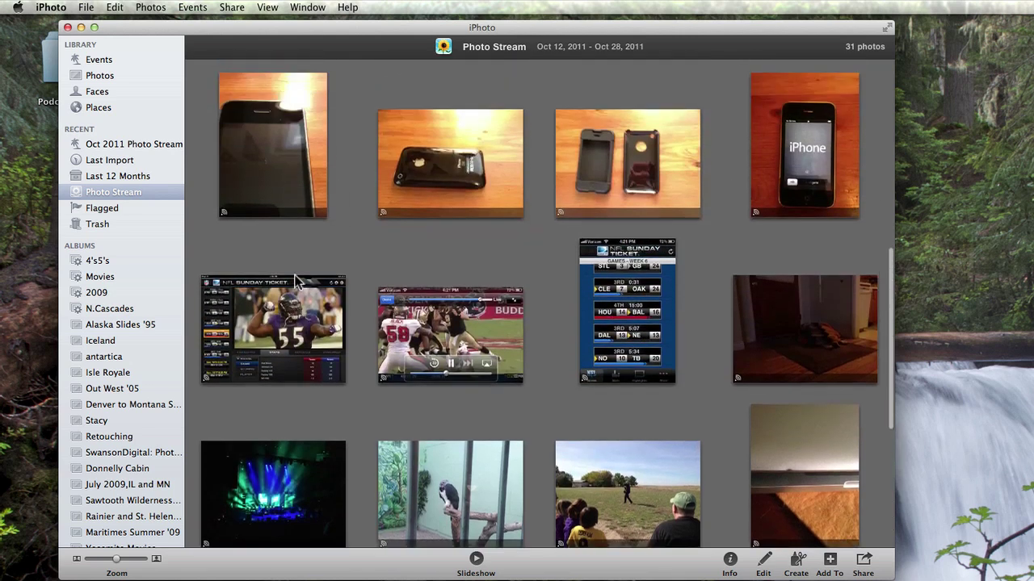
pyautogui.scroll(-3, 296, 282)
pyautogui.scroll(-2, 294, 281)
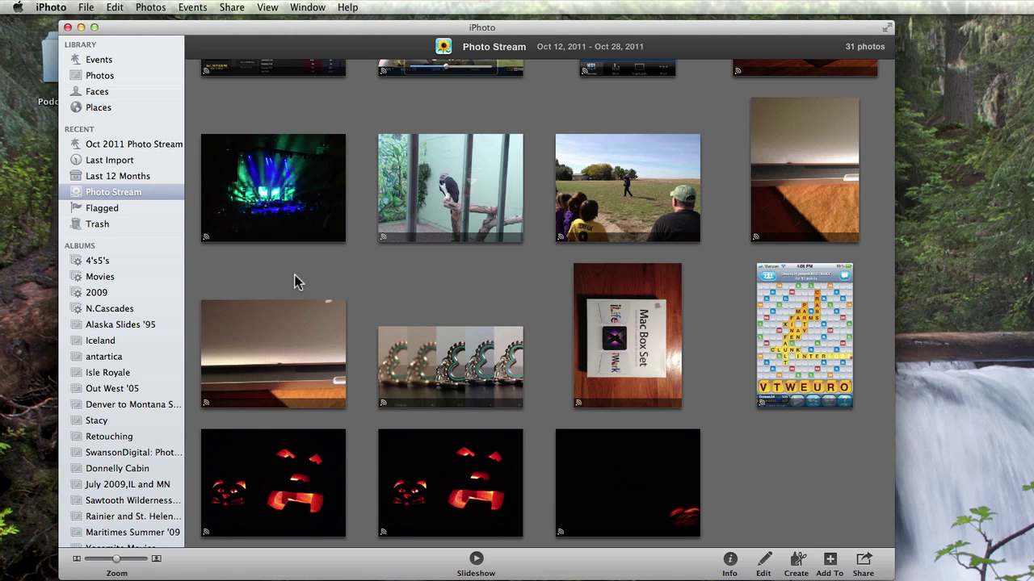
pyautogui.scroll(3, 296, 282)
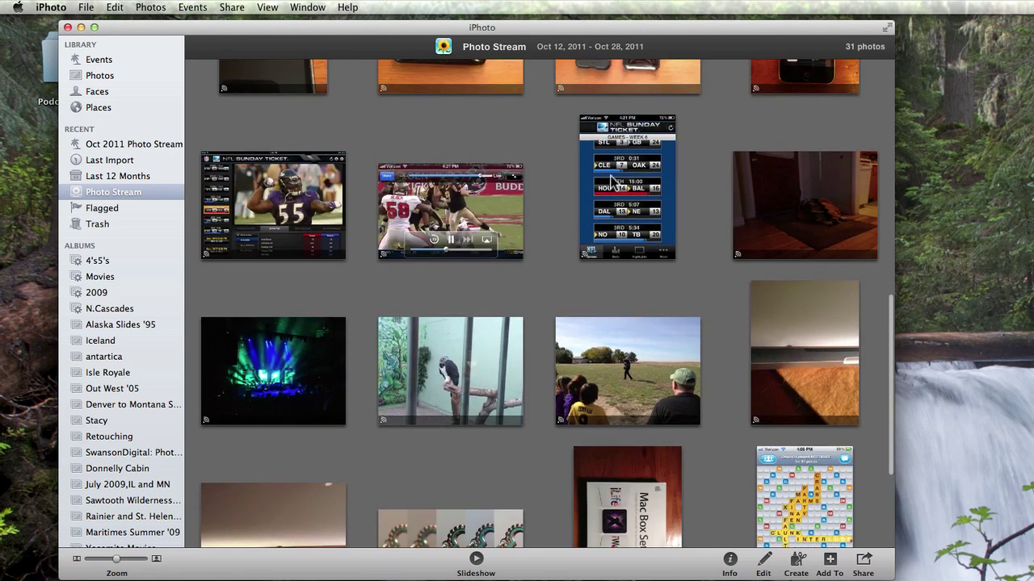
pyautogui.doubleClick(610, 178)
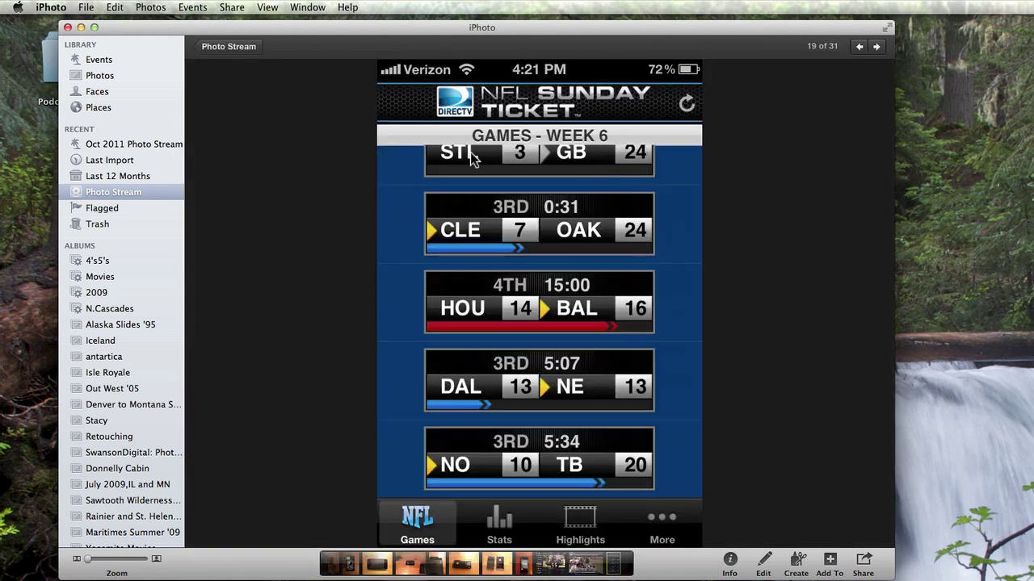
pyautogui.press('Left')
pyautogui.press('Right')
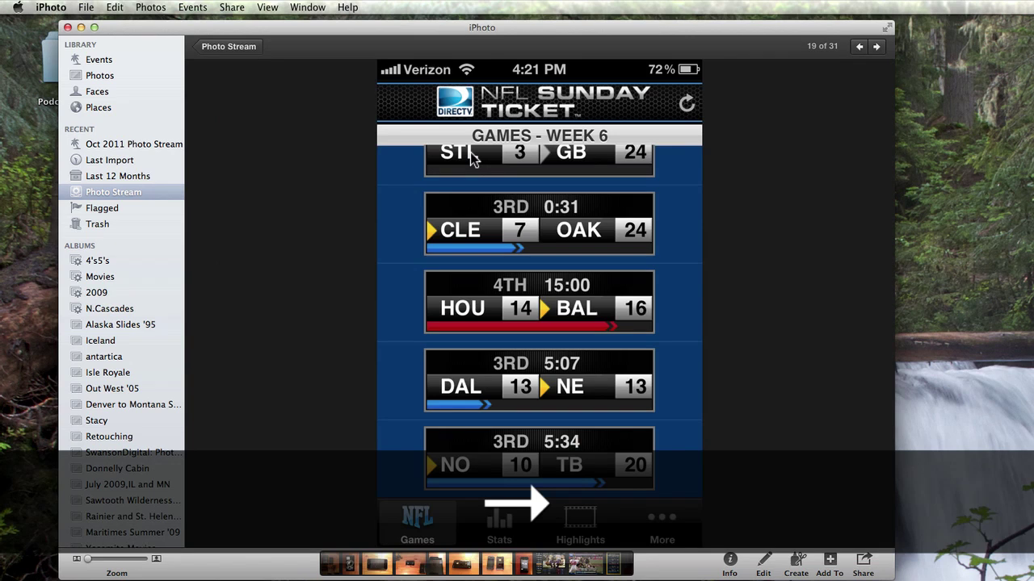
pyautogui.click(249, 50)
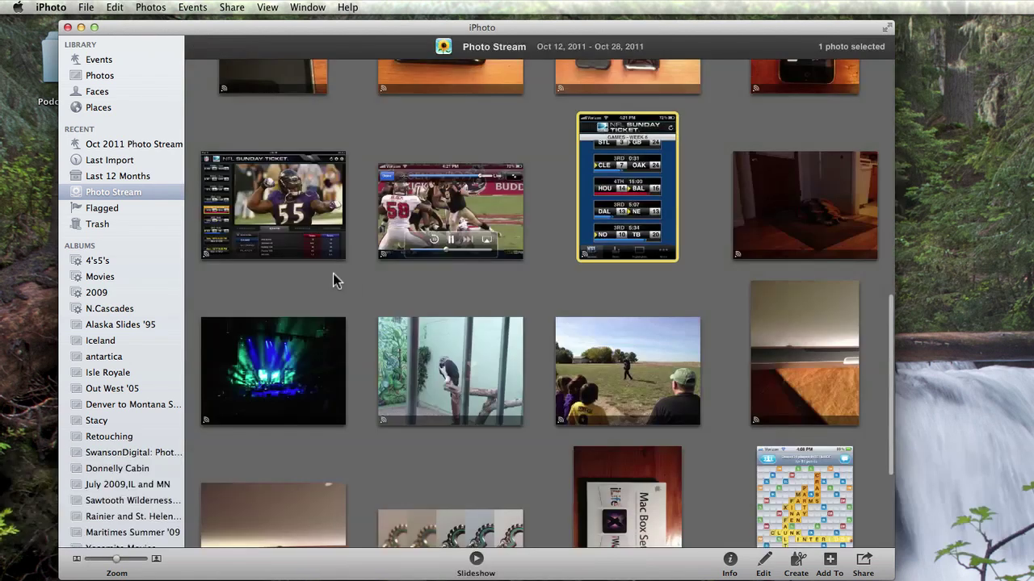
pyautogui.scroll(-5, 347, 279)
pyautogui.doubleClick(432, 343)
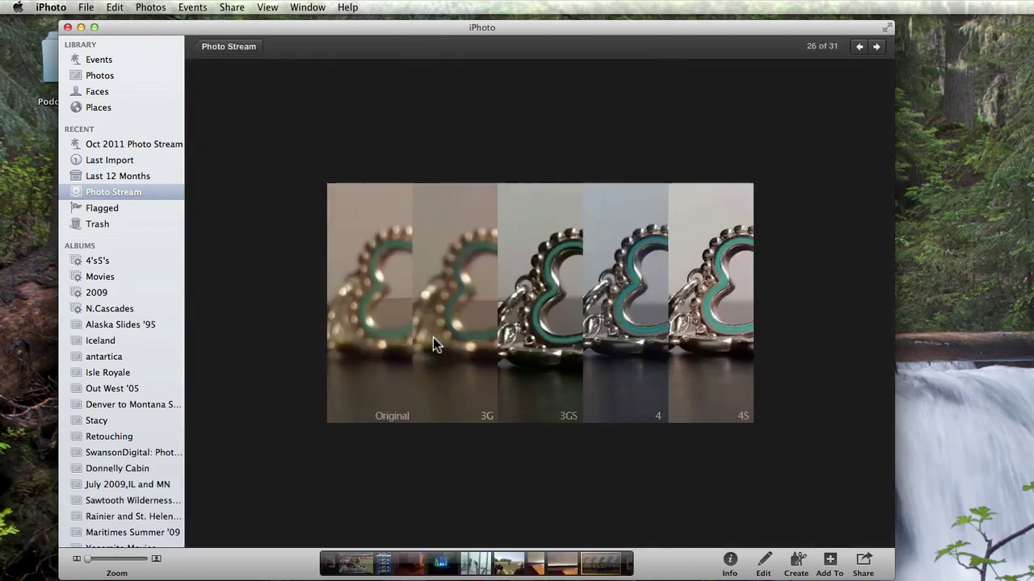
pyautogui.click(216, 46)
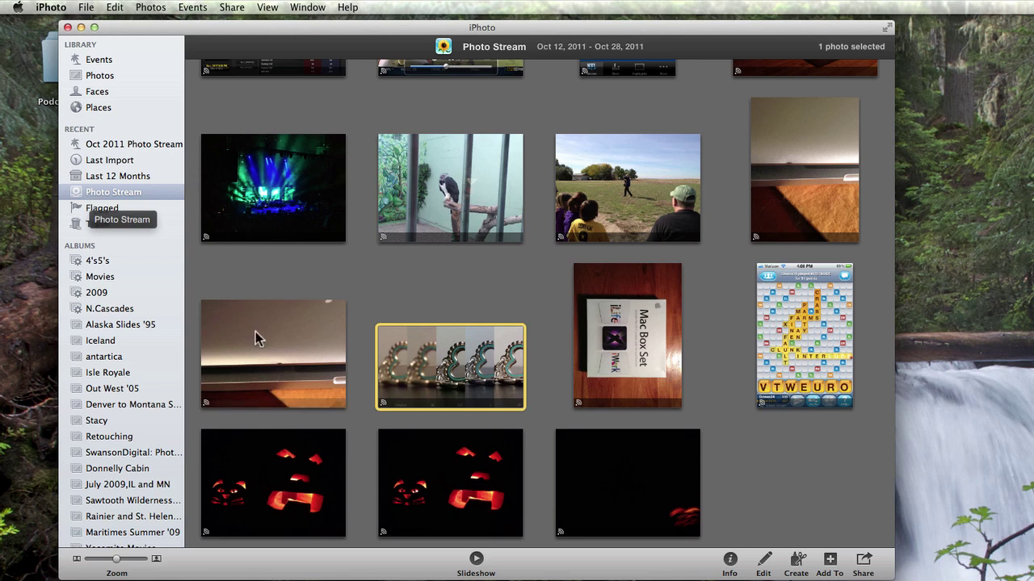
# Scroll to the end of the 33-photo Photo Stream where the two baseball photos appear
pyautogui.click(295, 345)
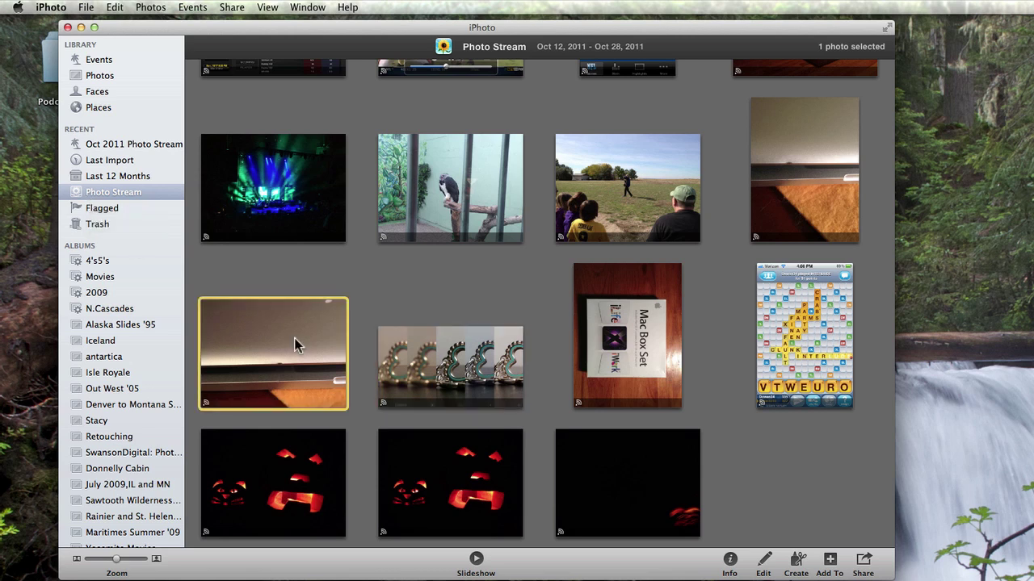
pyautogui.click(274, 269)
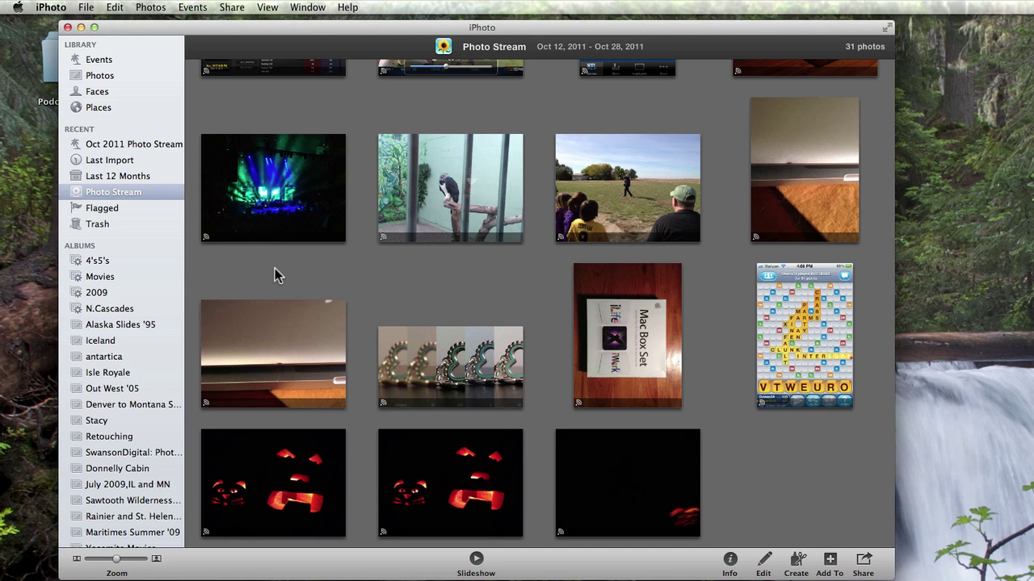
pyautogui.scroll(5, 275, 275)
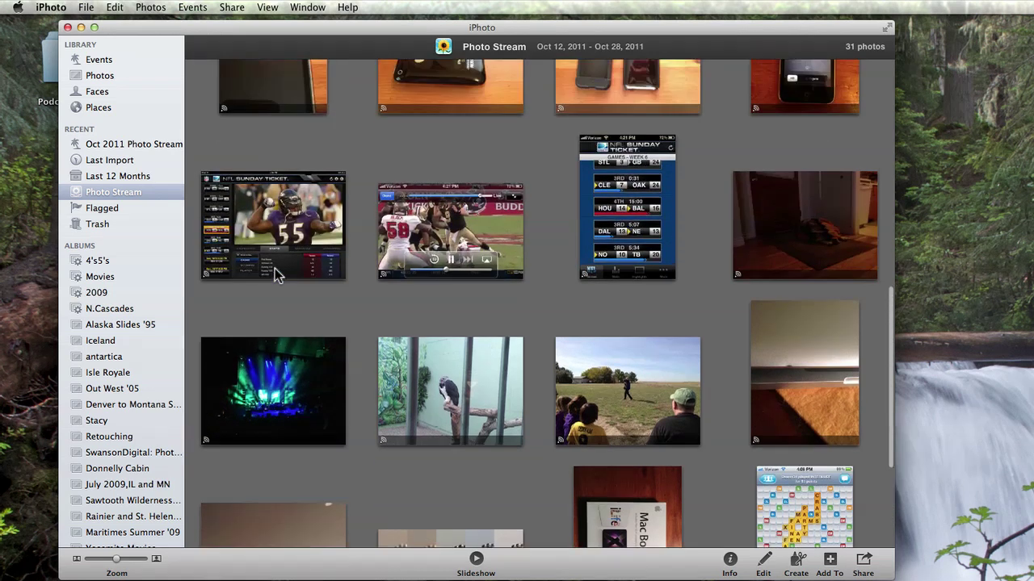
pyautogui.scroll(4, 276, 274)
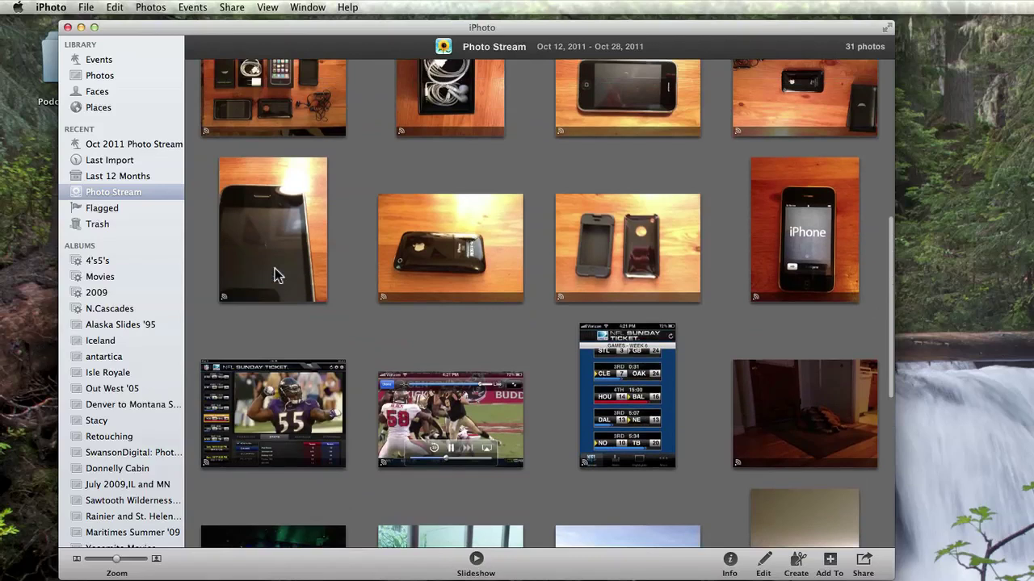
pyautogui.scroll(-8, 275, 274)
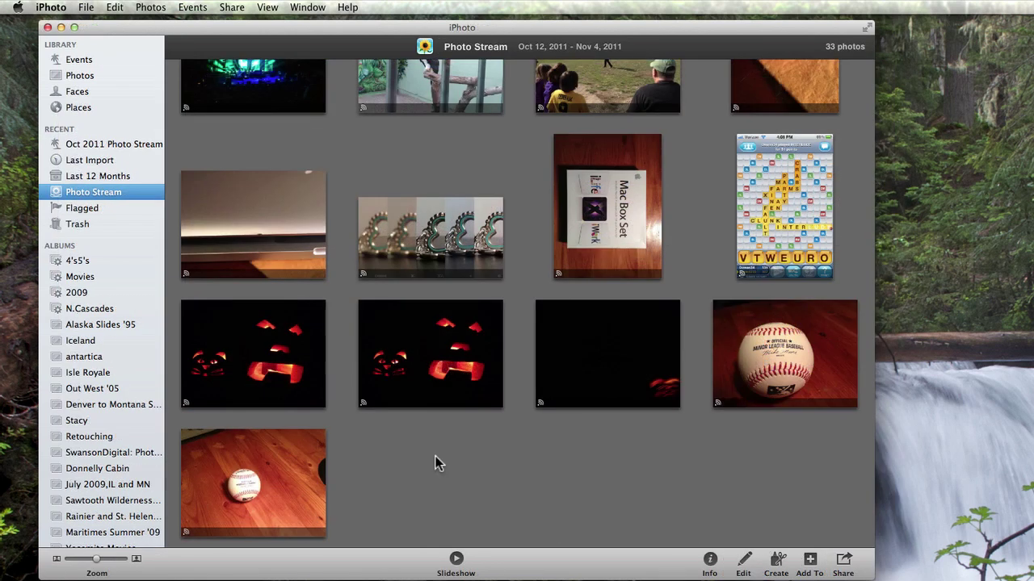
pyautogui.click(758, 377)
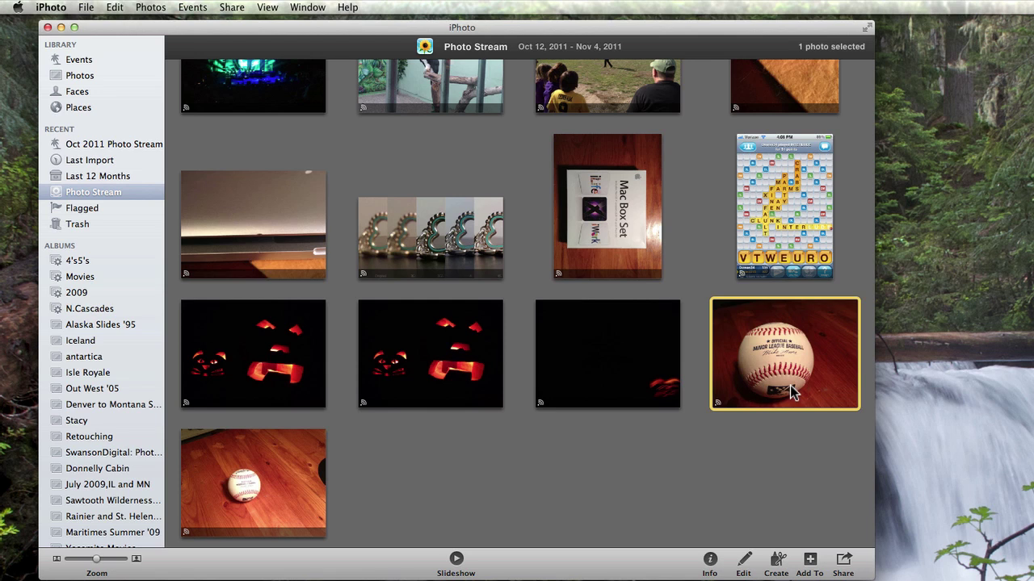
pyautogui.click(201, 501)
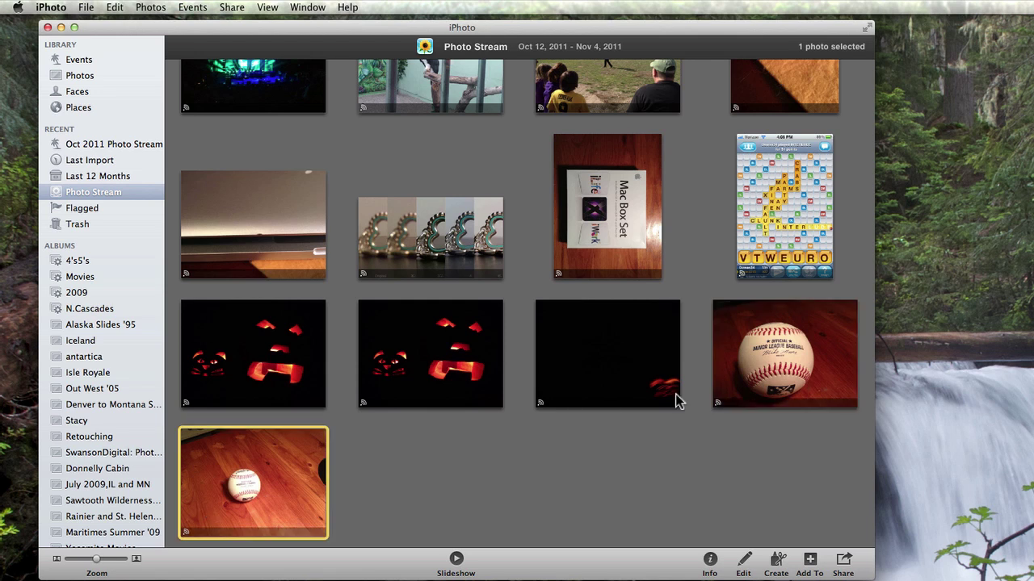
pyautogui.doubleClick(772, 359)
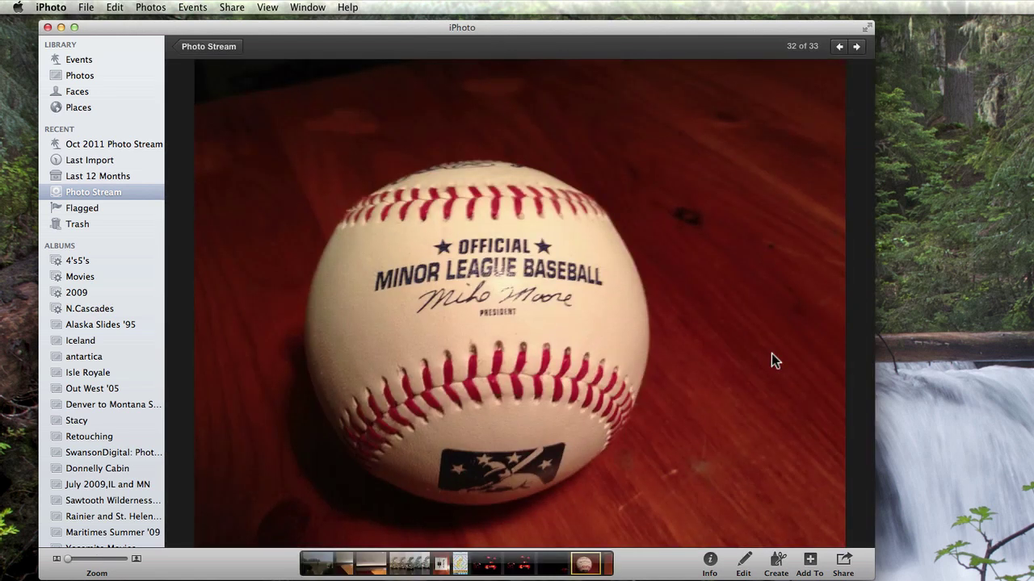
pyautogui.press('Right')
pyautogui.press('Left')
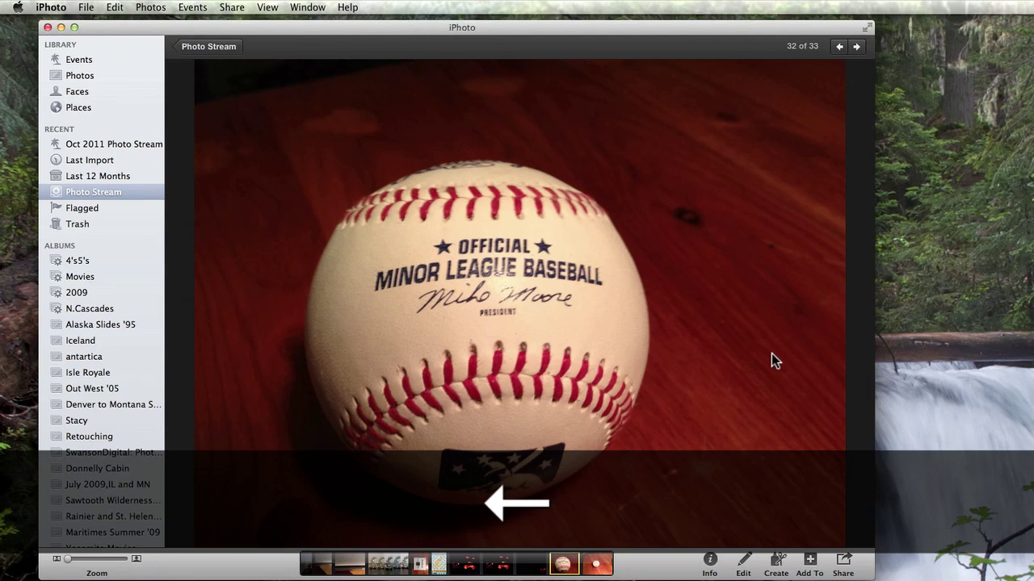
pyautogui.click(218, 50)
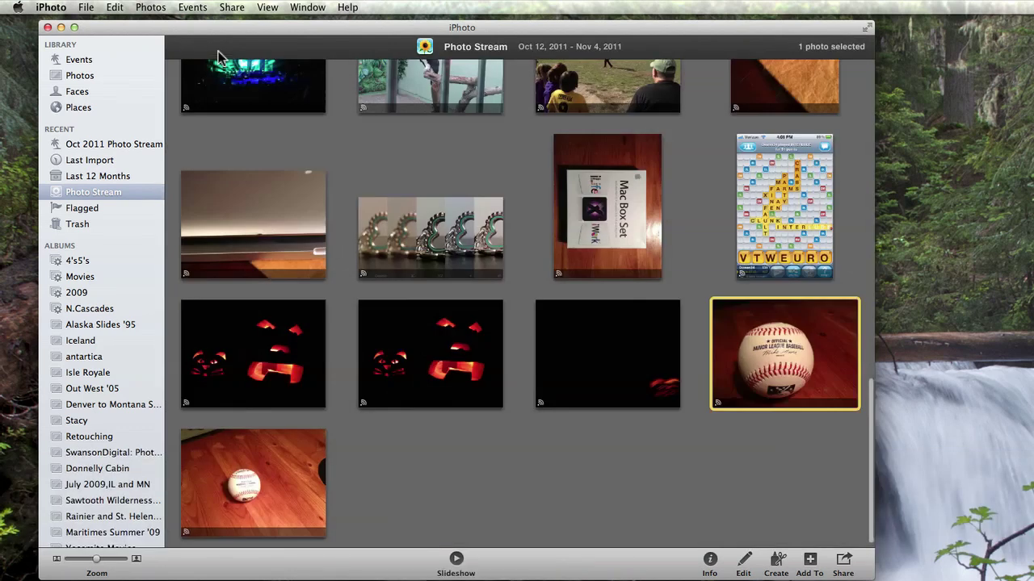
pyautogui.click(554, 467)
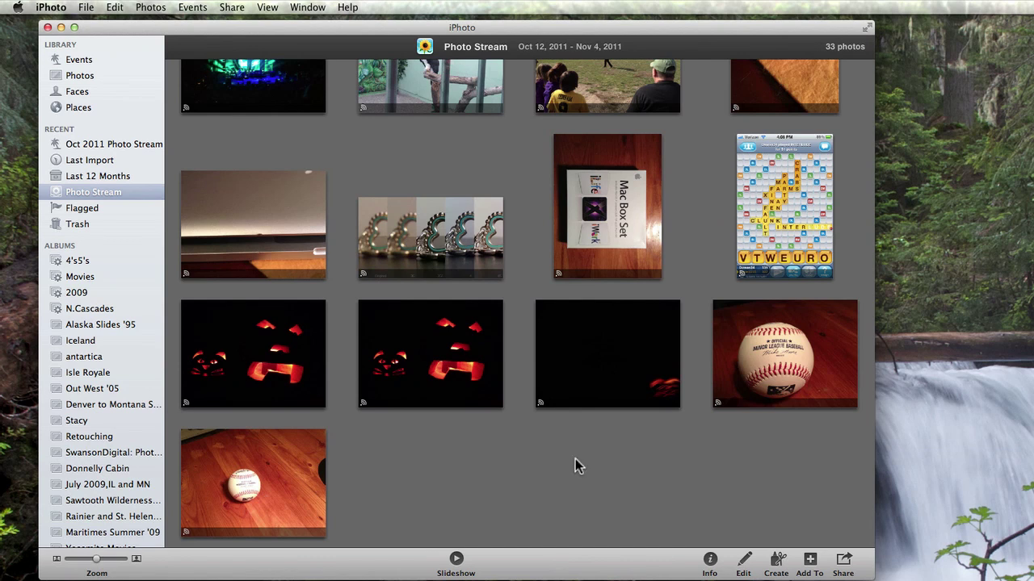
# Select both baseball photos and drag them onto Events to import them
pyautogui.click(777, 375)
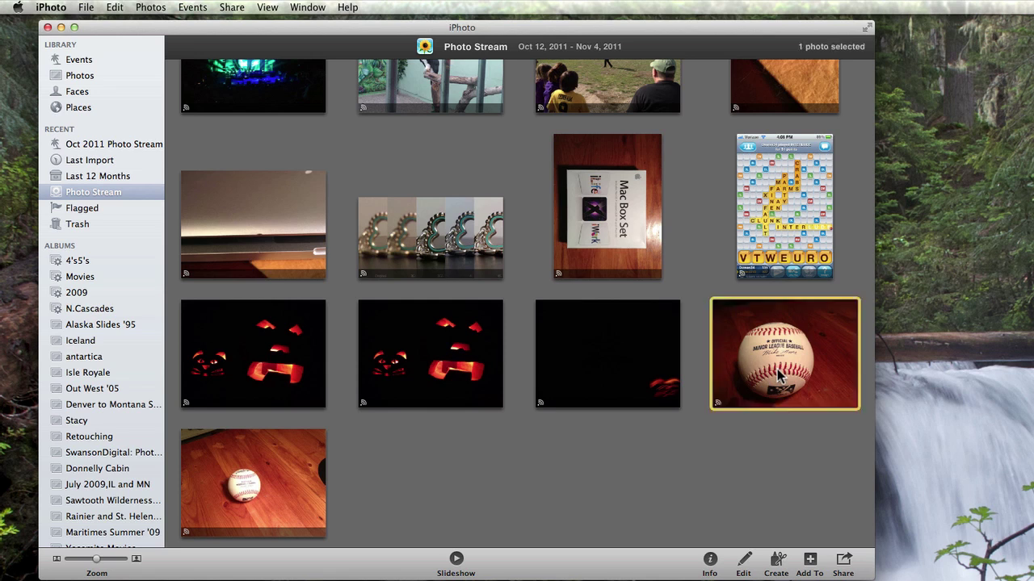
pyautogui.keyDown('shift'); pyautogui.click(319, 456); pyautogui.keyUp('shift')
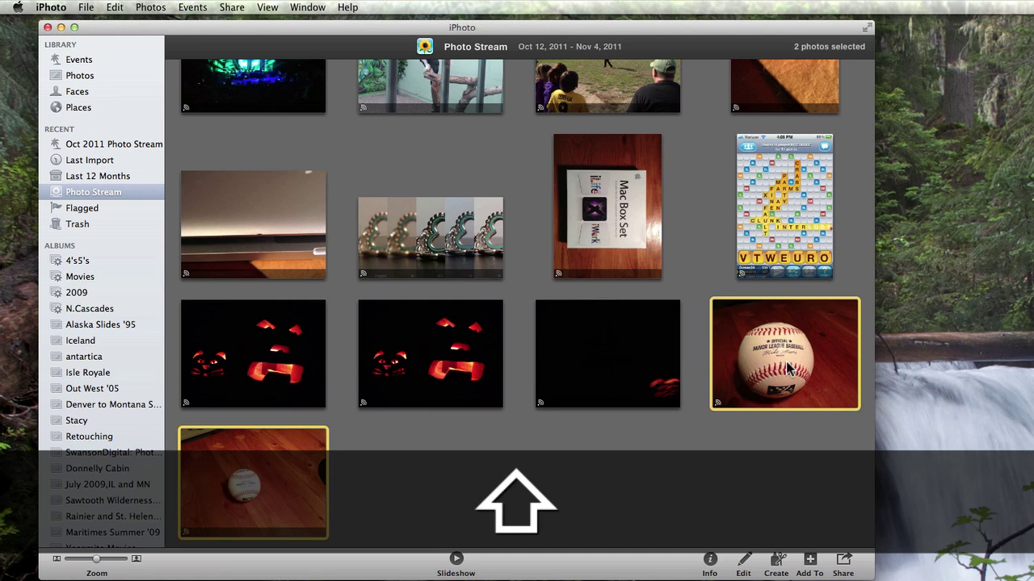
pyautogui.moveTo(808, 390); pyautogui.dragTo(79, 60)
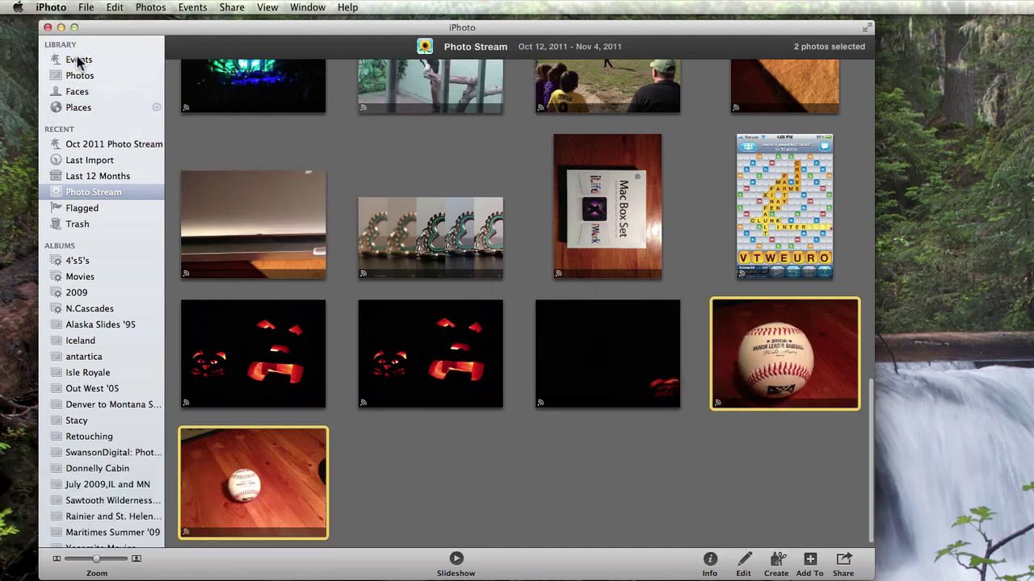
# Rename the new 2-photo 'Nov 2011 Photo Stream' event to 'Baseball'
pyautogui.click(79, 60)
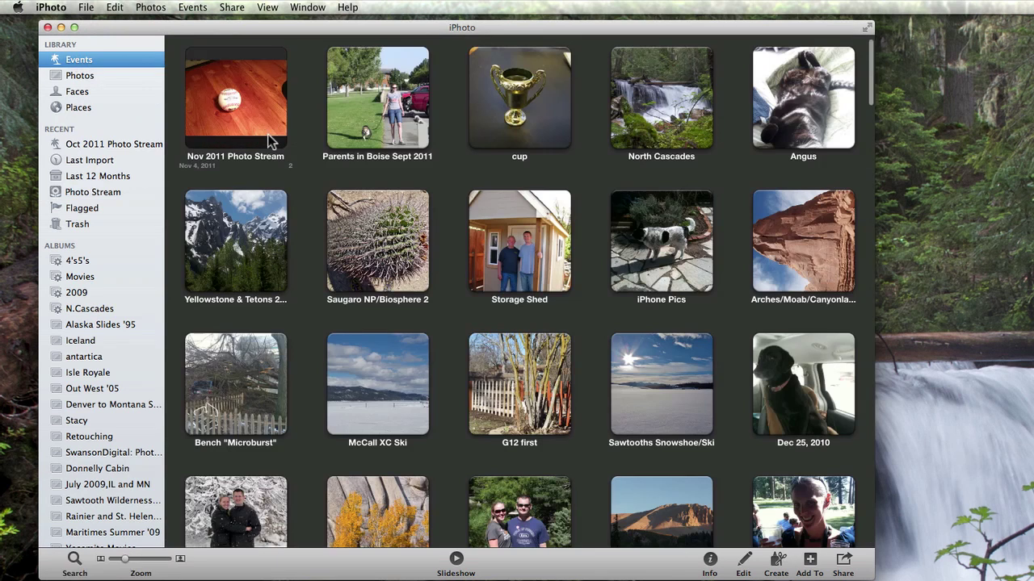
pyautogui.click(226, 157)
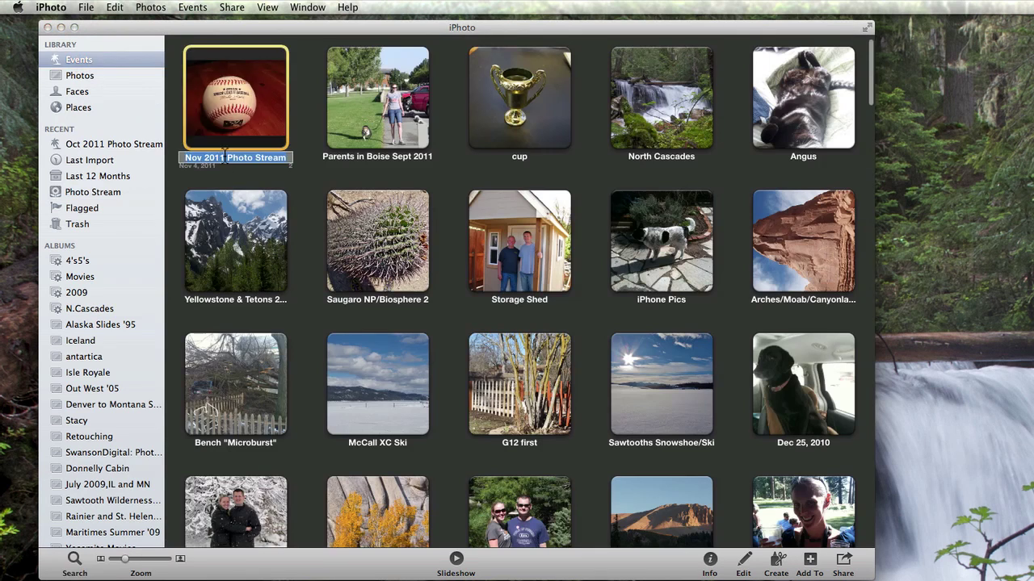
pyautogui.write('Baseball')
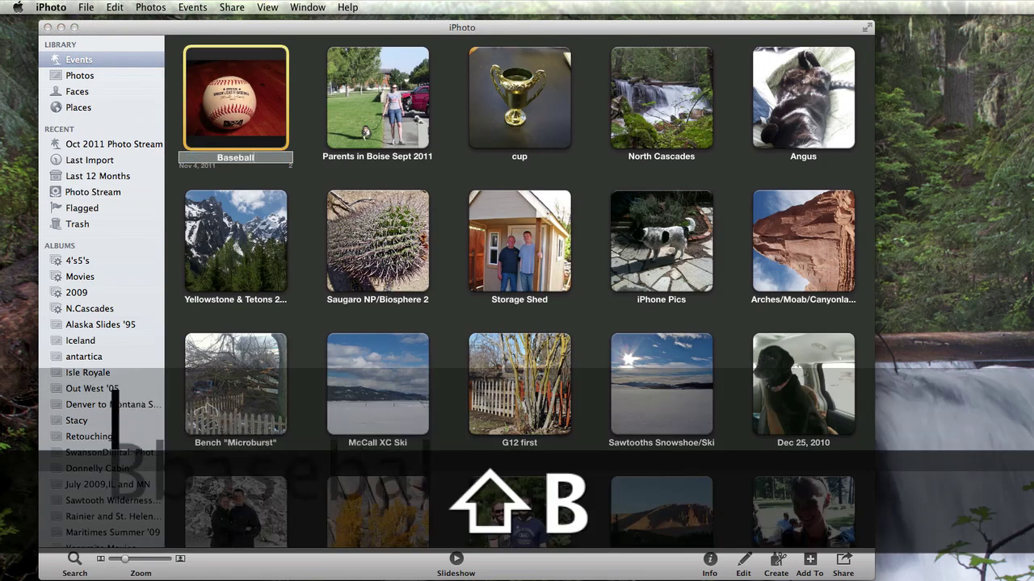
pyautogui.press('Return')
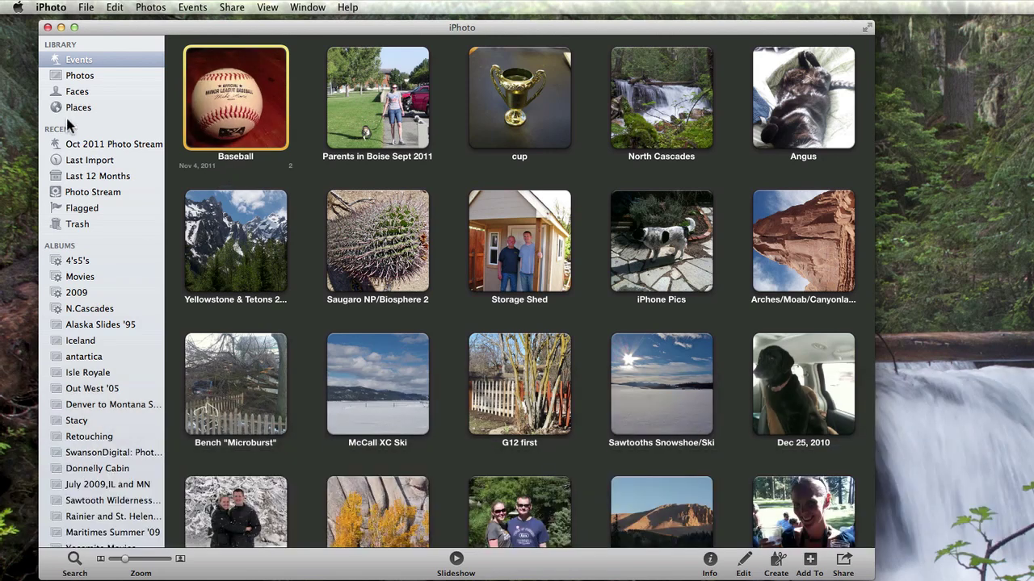
# Switch back to the Photo Stream album with its 33 photos, including both baseball shots
pyautogui.click(81, 146)
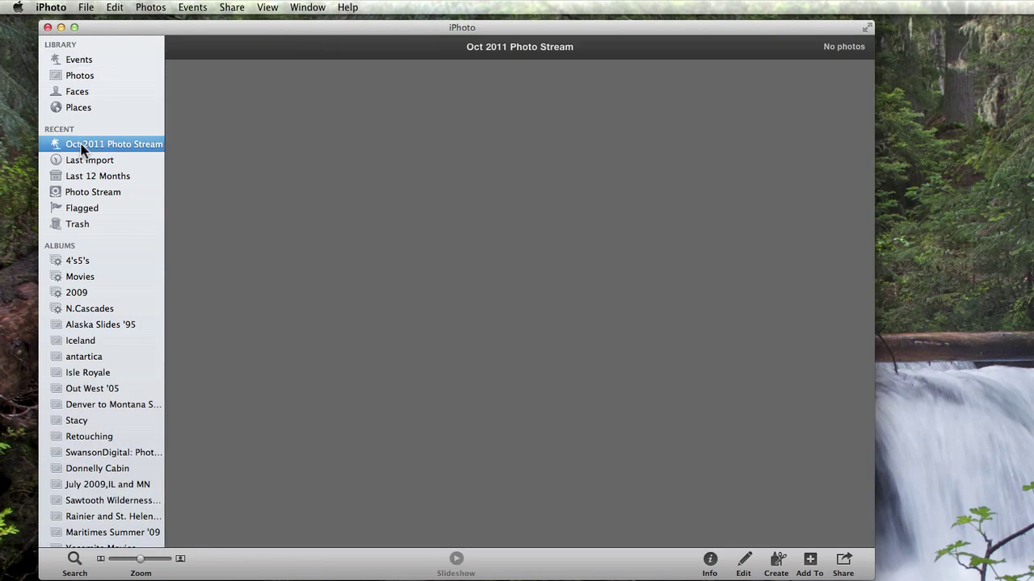
pyautogui.click(78, 192)
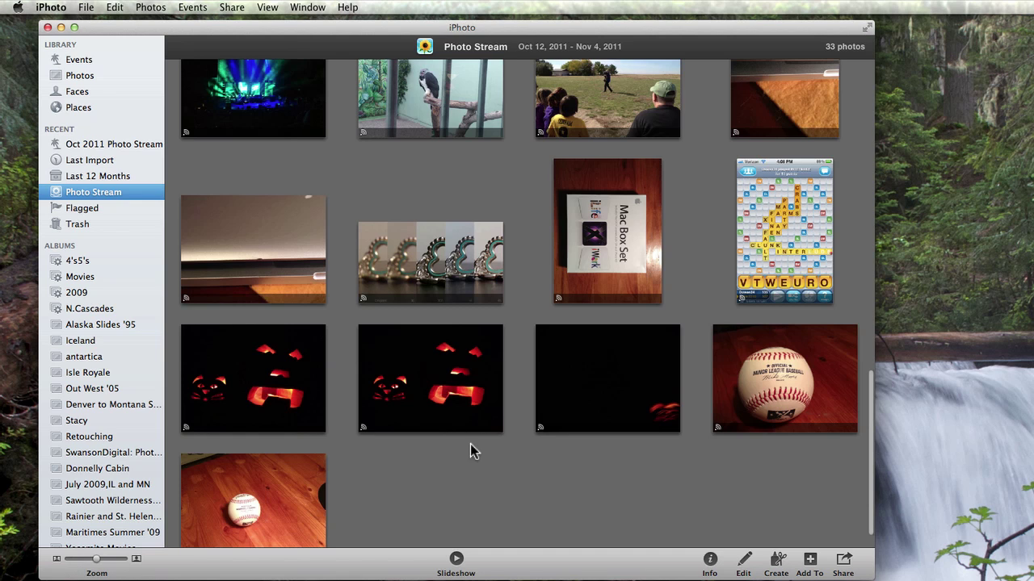
pyautogui.click(606, 461)
pyautogui.scroll(-1, 606, 462)
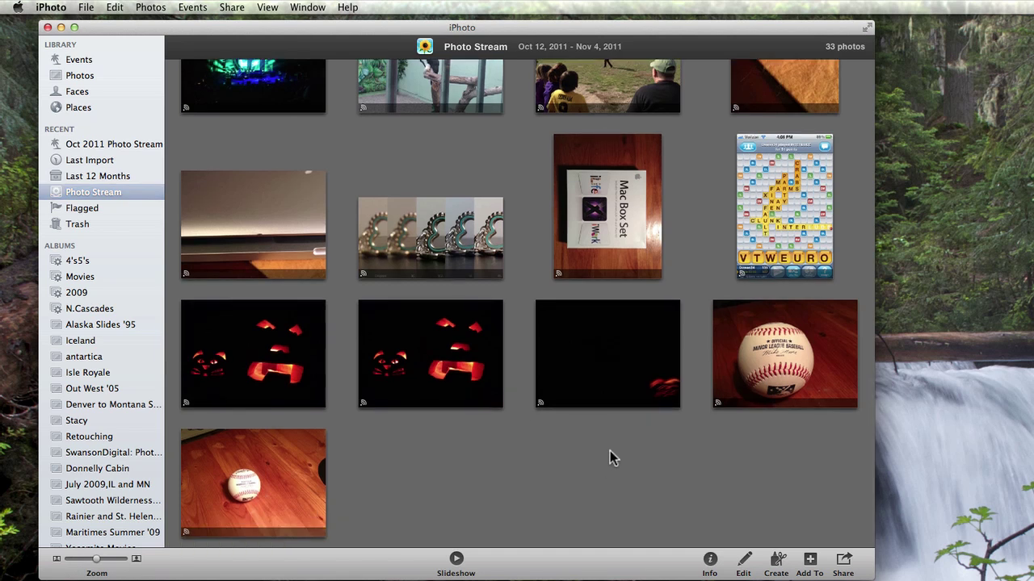